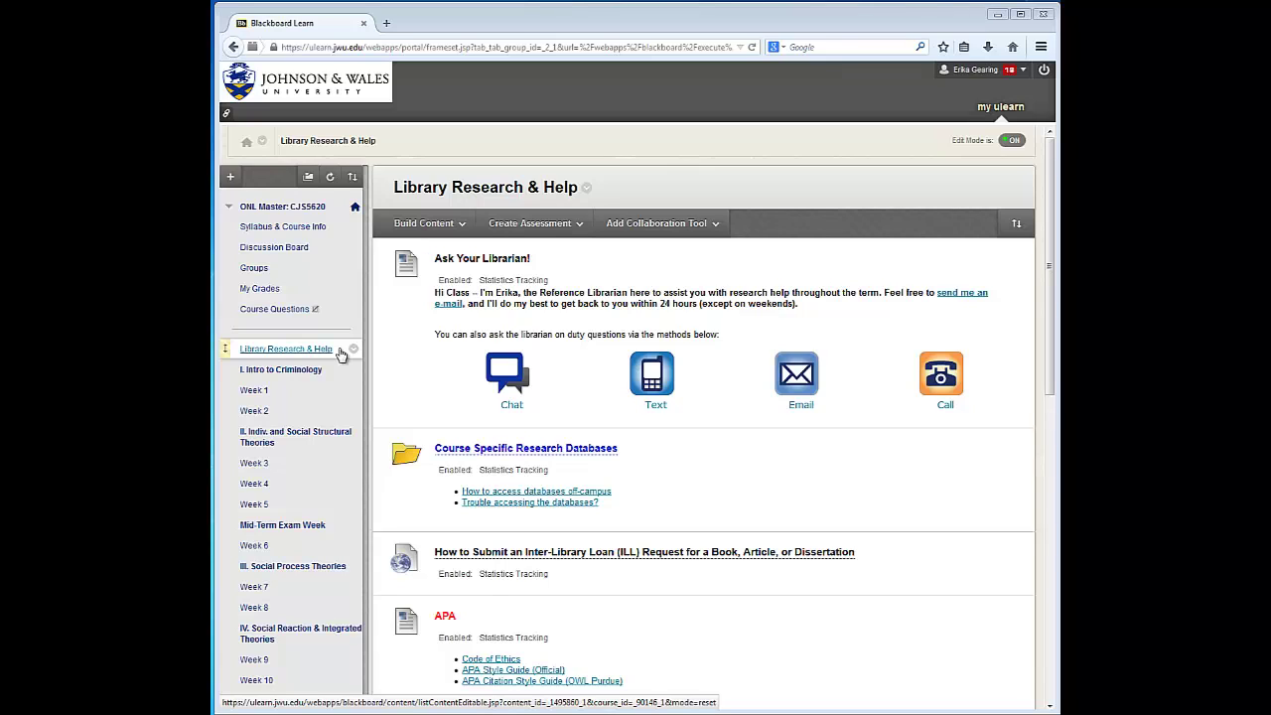
Step: Open the Course Specific Research Databases folder and browse its database links, including Criminal Justice Abstracts
click(492, 454)
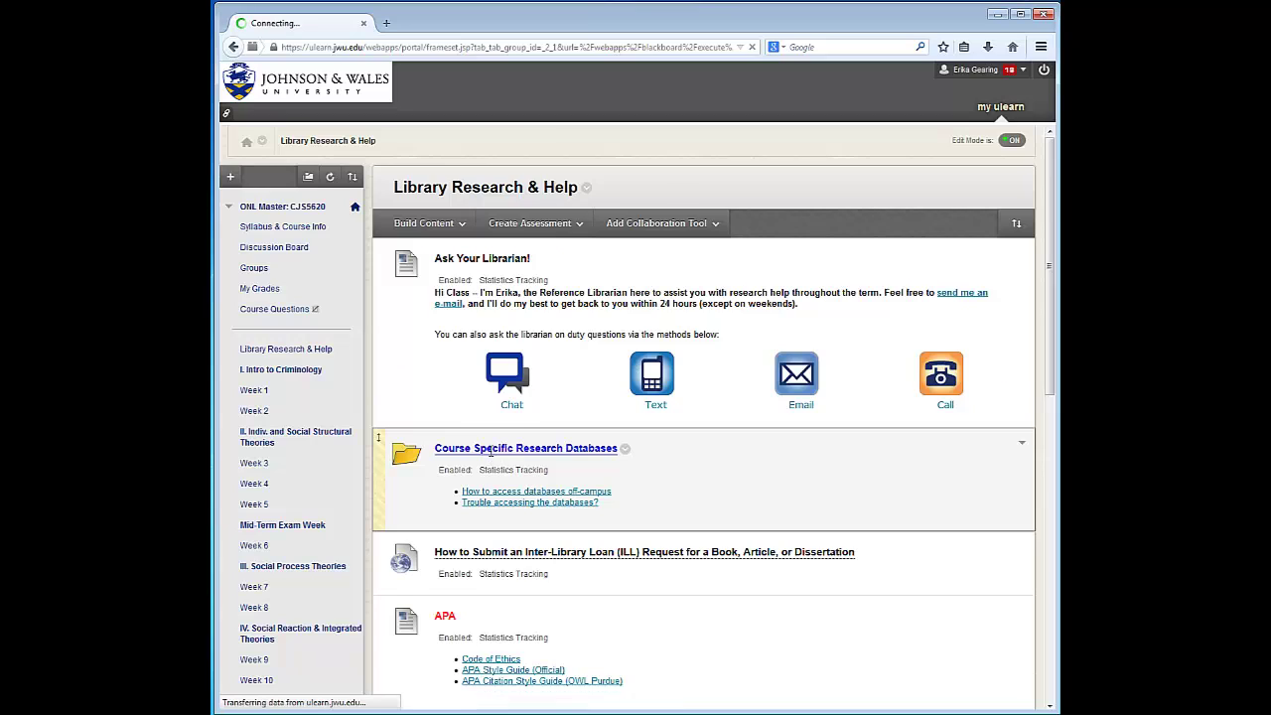
scroll(758, 459, down, 5)
scroll(758, 460, down, 2)
scroll(758, 459, up, 4)
scroll(758, 460, up, 3)
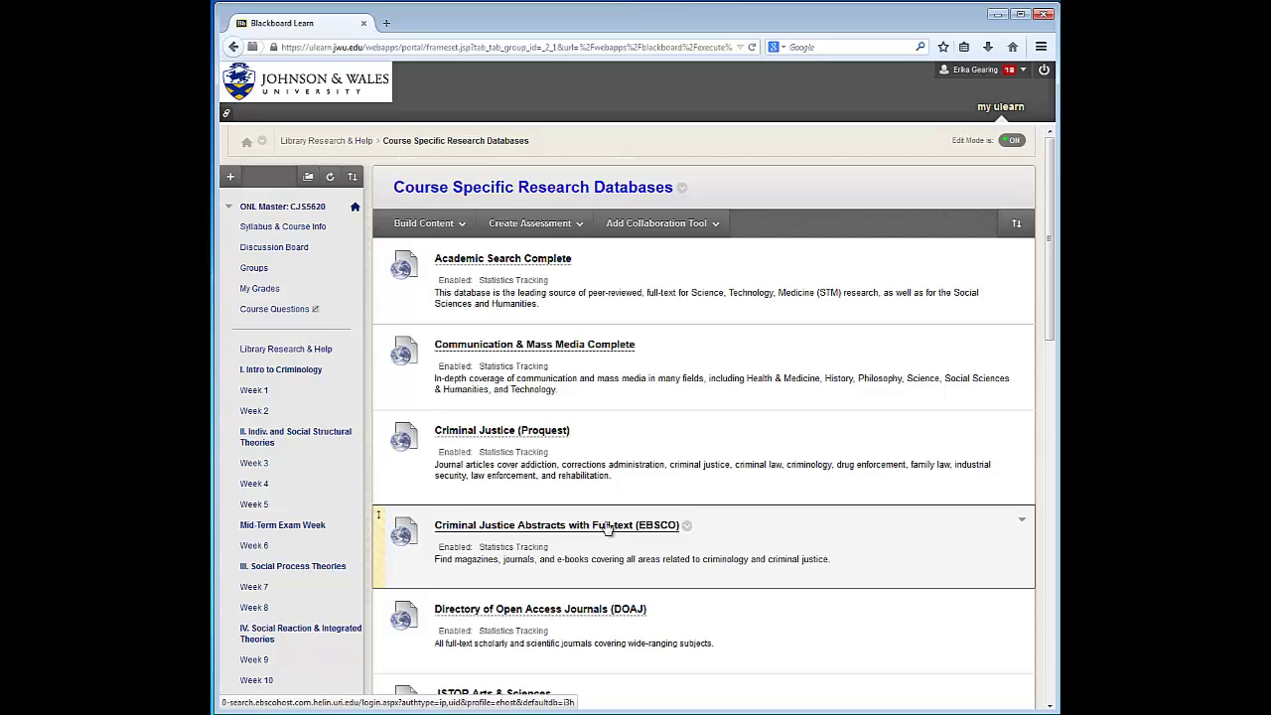
Step: Open Criminal Justice Abstracts, limit to Scholarly (Peer Reviewed) Journals, and enter 'criminology and addiction'
click(608, 525)
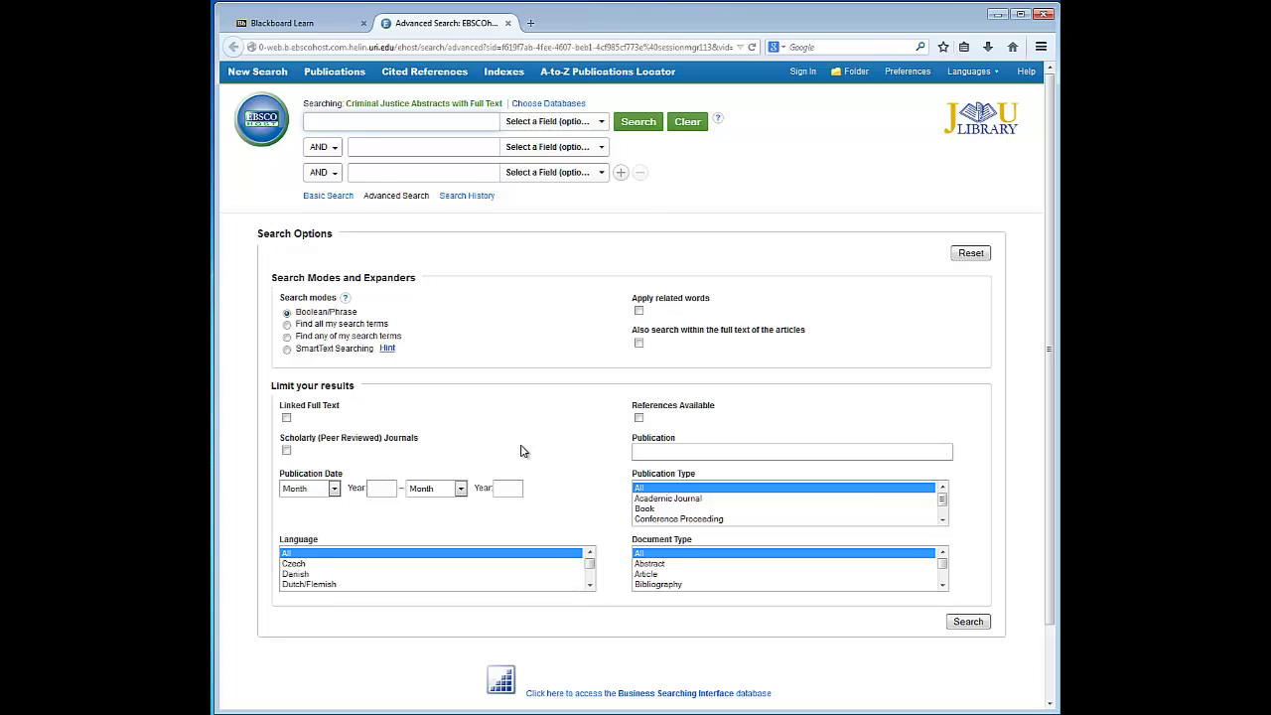
click(286, 450)
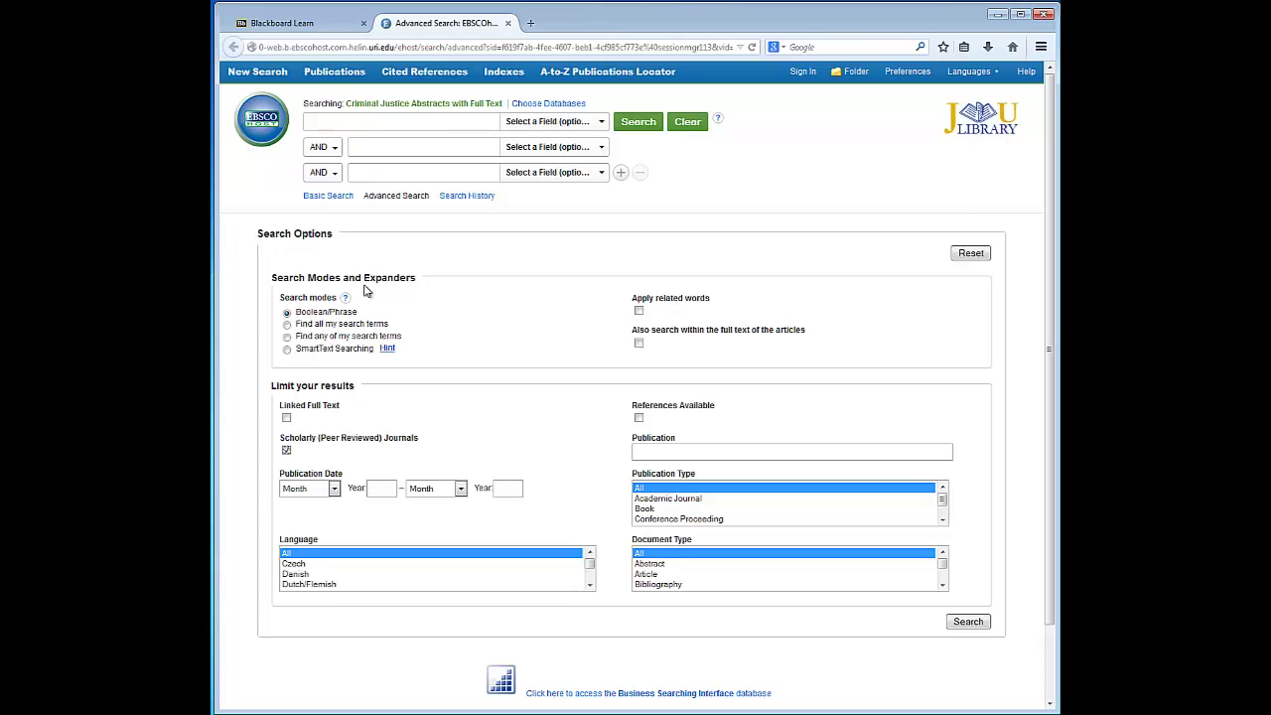
click(373, 125)
text(cr)
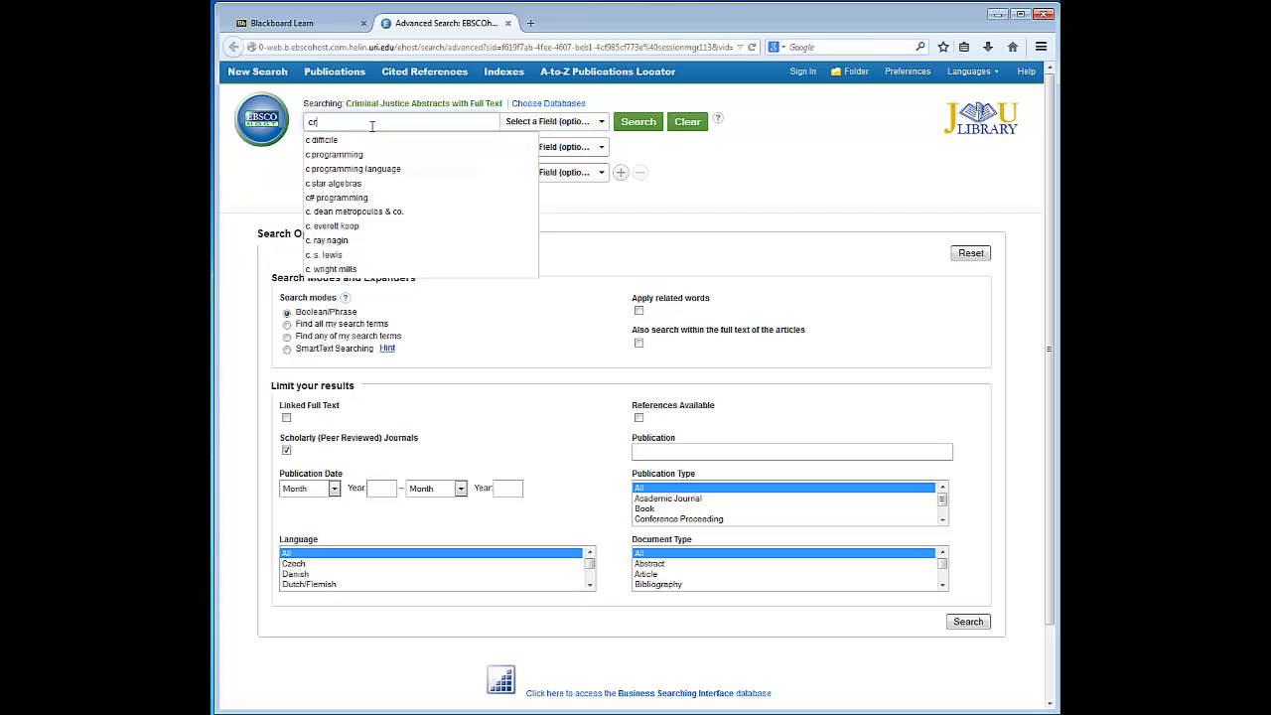
text(iminology)
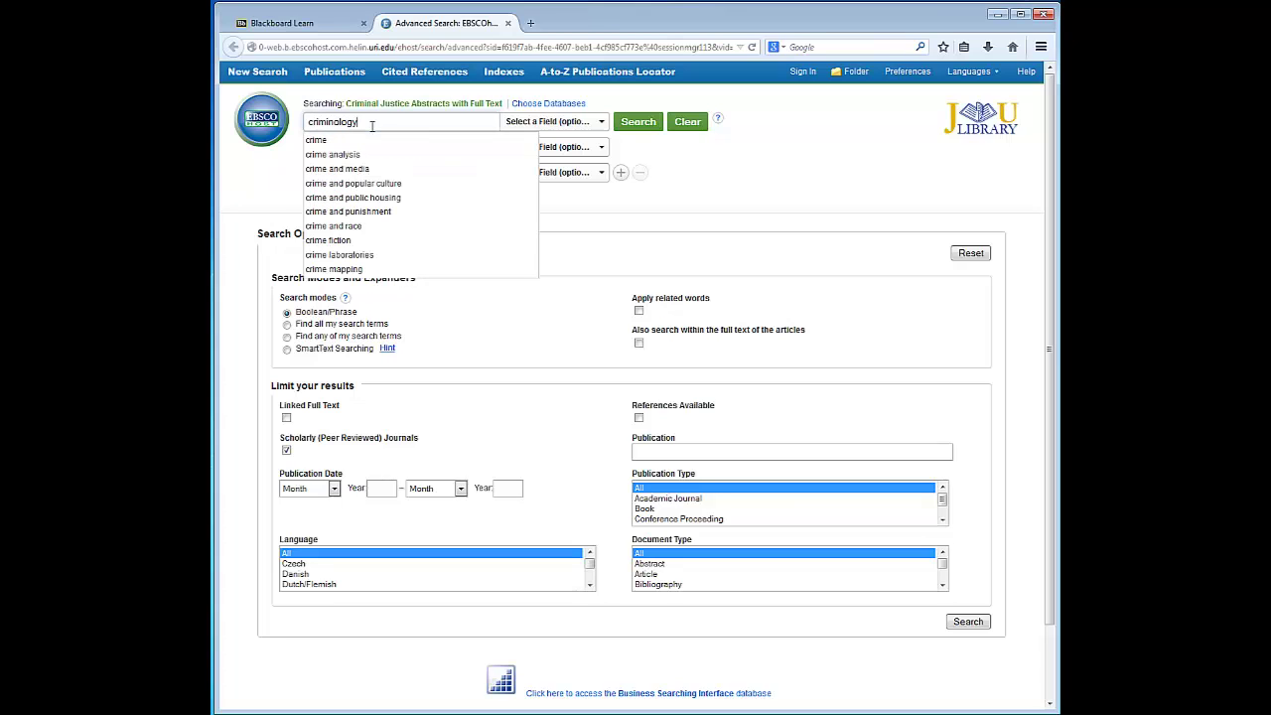
text( and addiction)
Step: Run the 'criminology and addiction' search and open the second result's full record
click(642, 129)
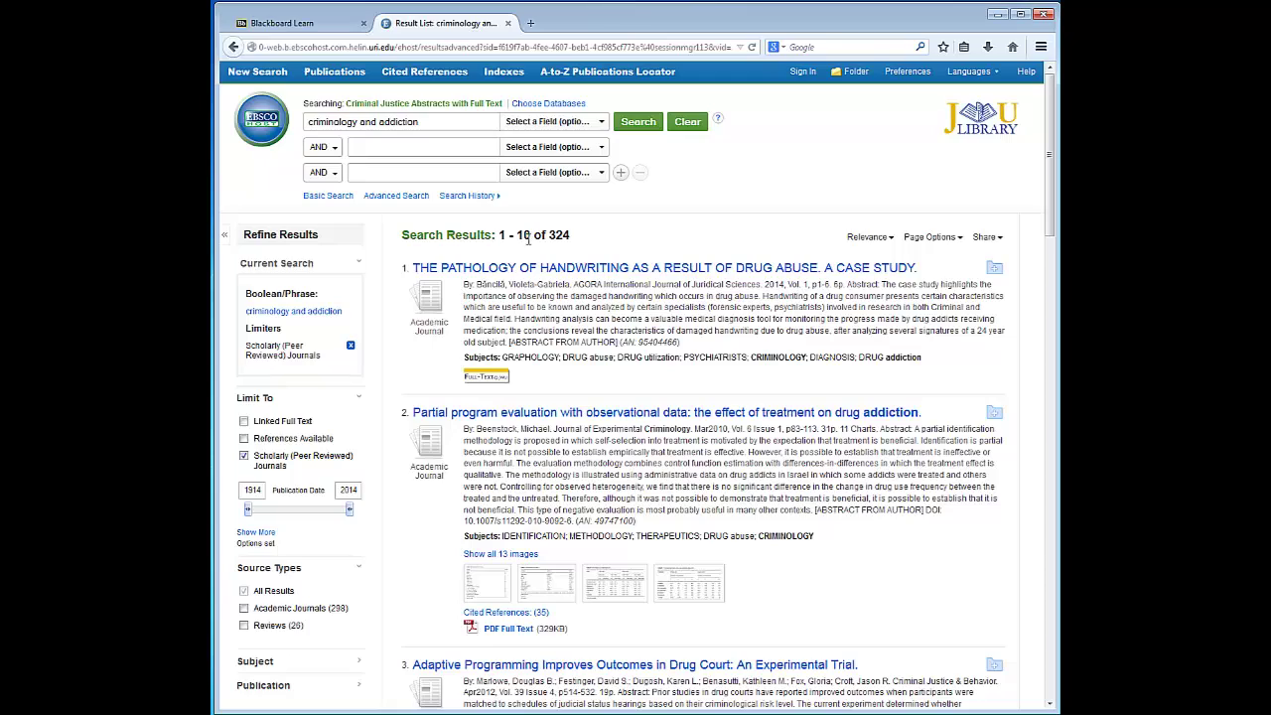
scroll(360, 344, down, 2)
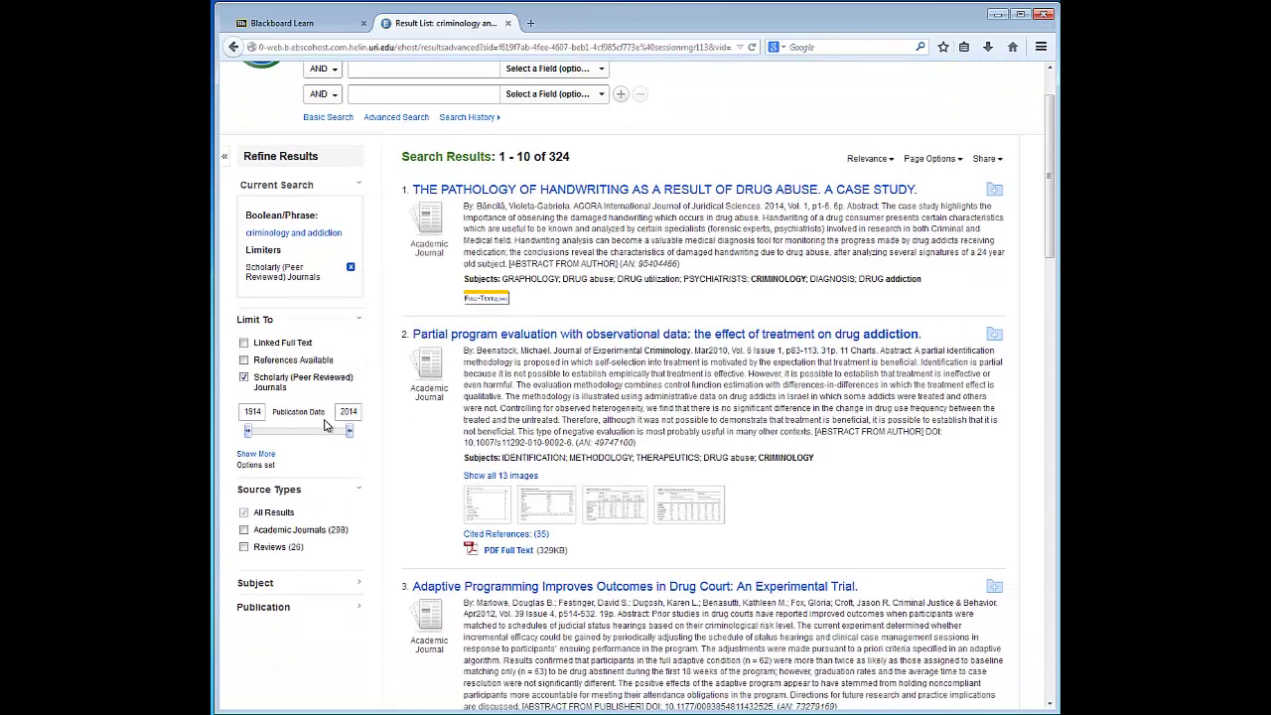
scroll(329, 425, up, 2)
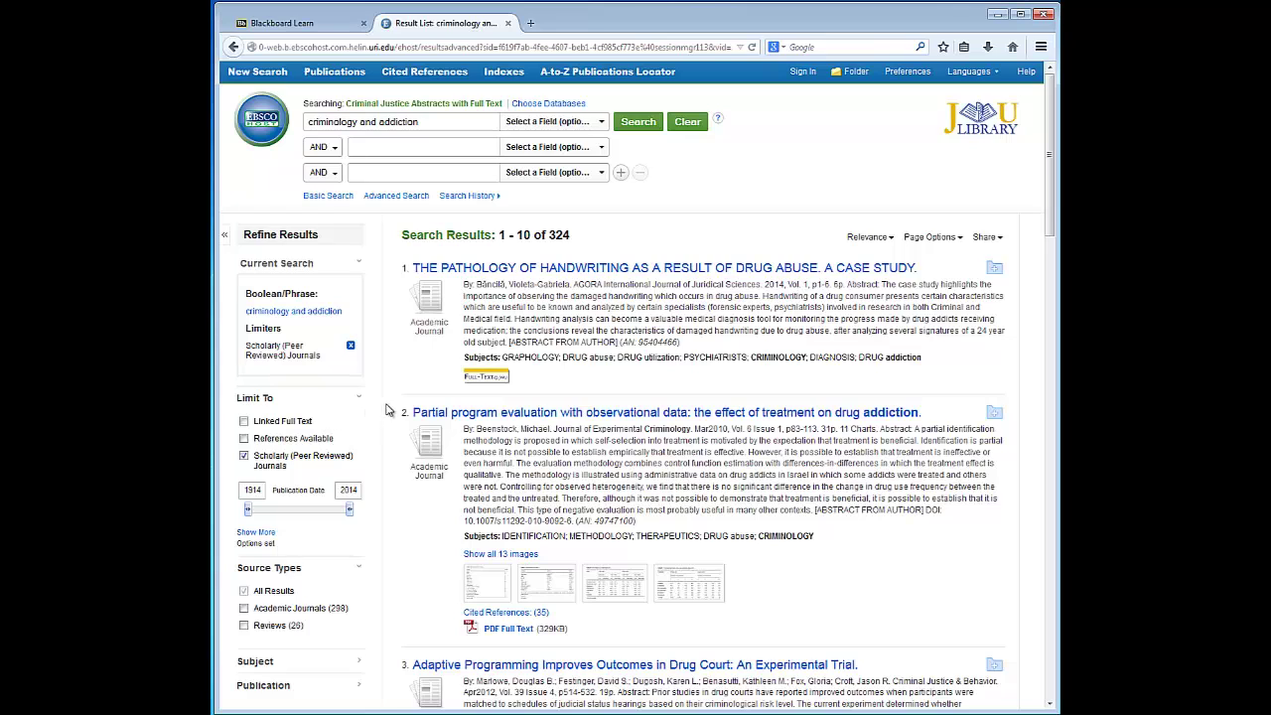
click(485, 413)
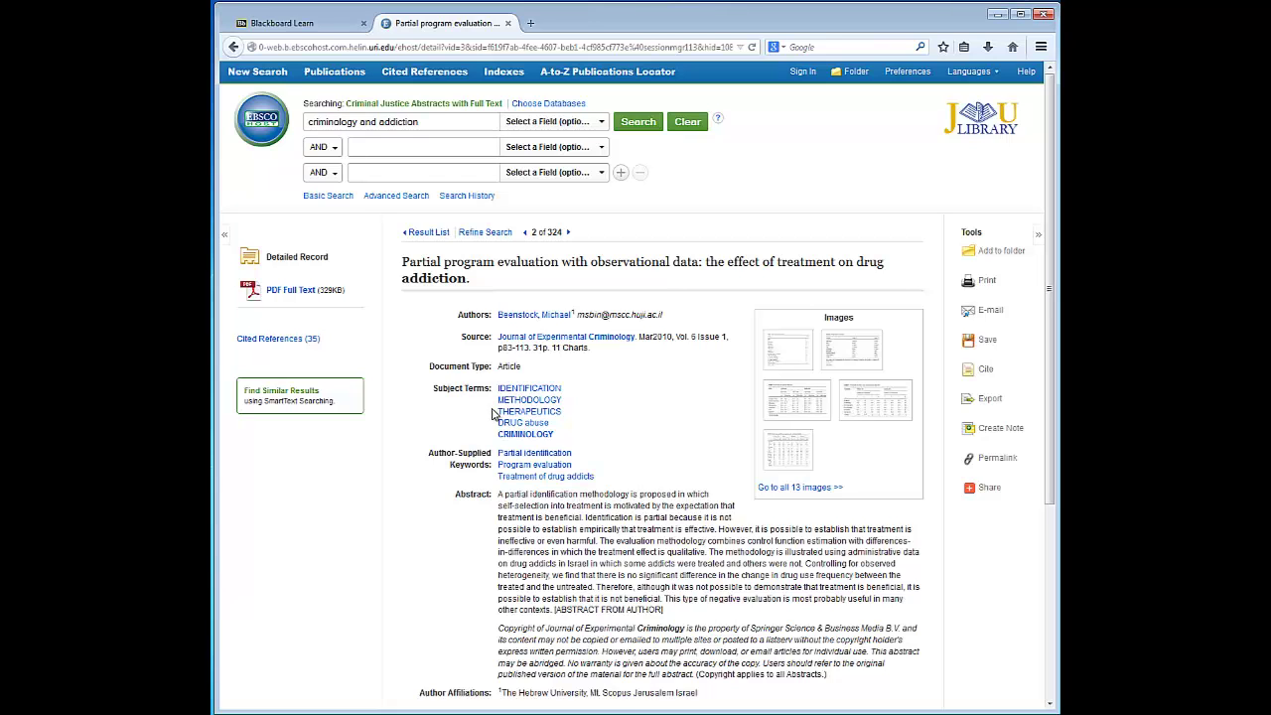
Step: Open the Journal of Experimental Criminology publication details from the record's source link
scroll(492, 415, down, 1)
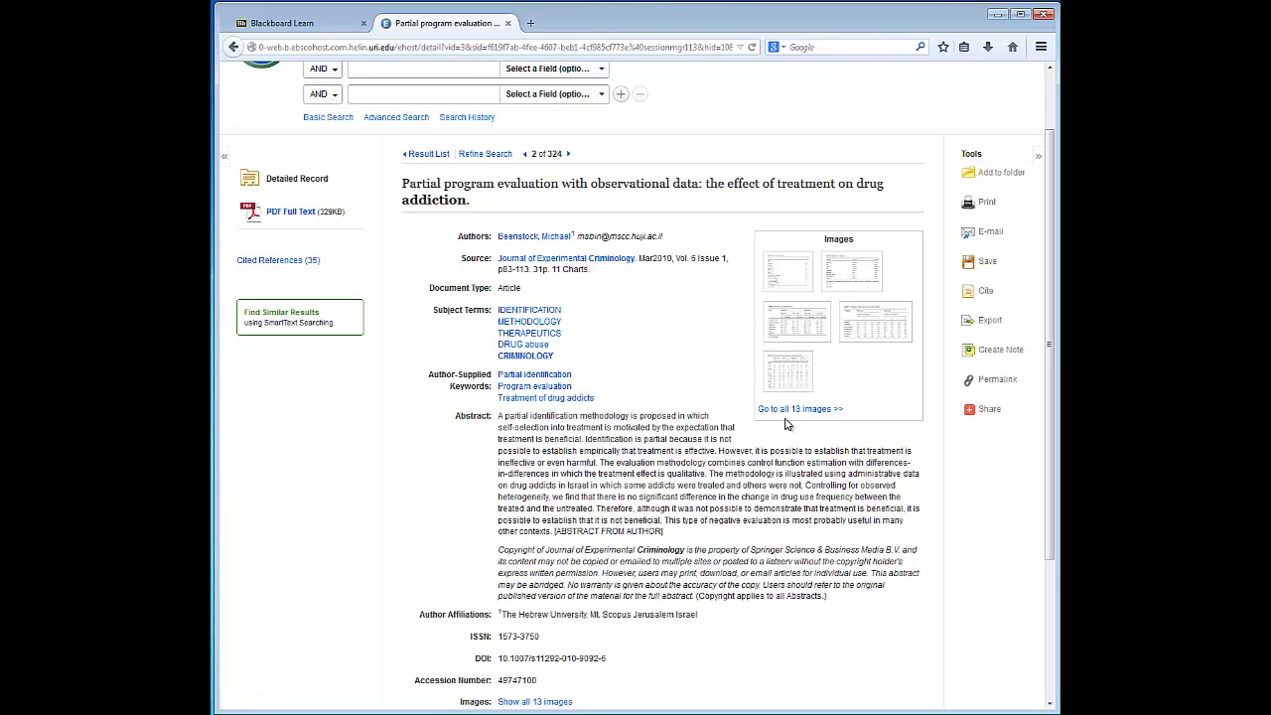
scroll(784, 424, up, 2)
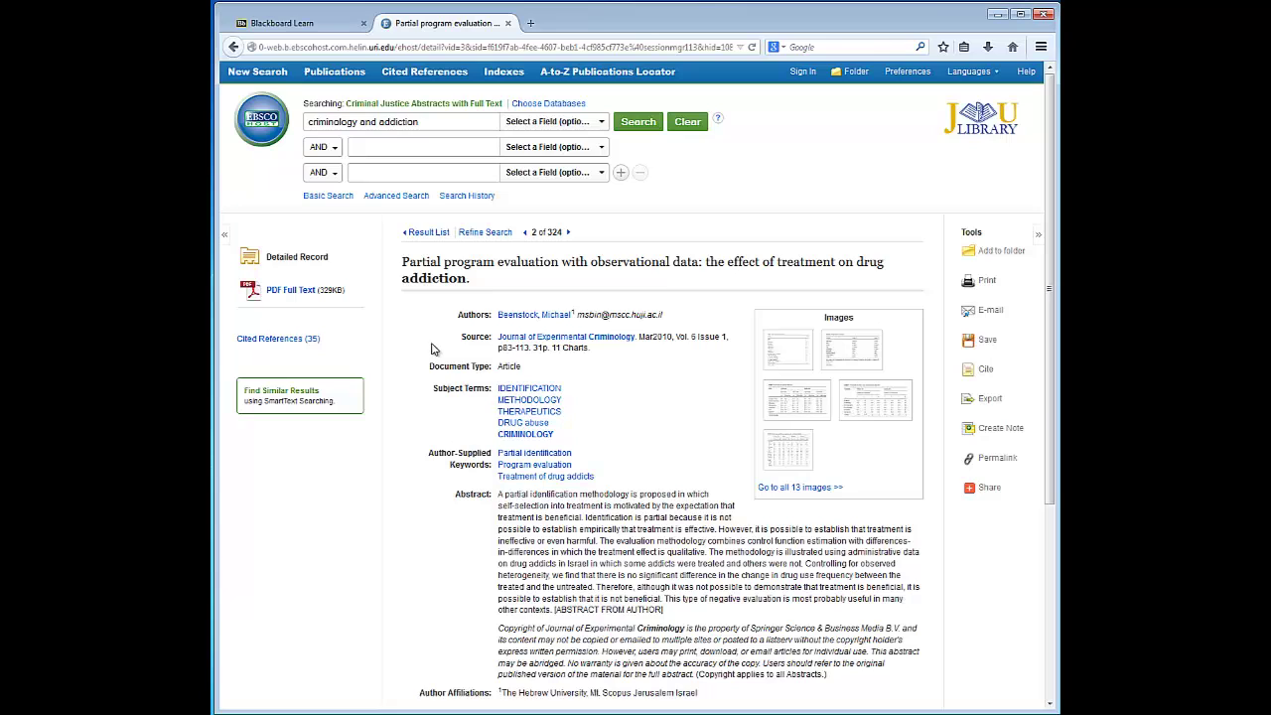
click(535, 338)
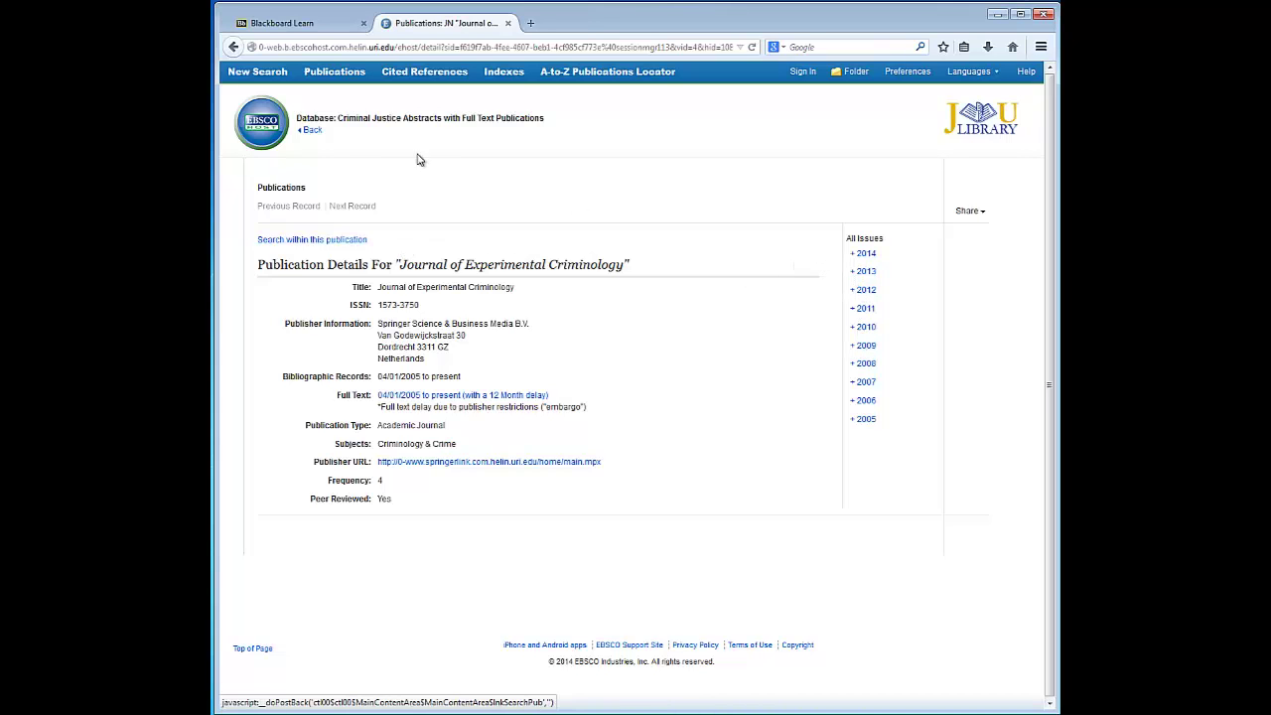
Step: Return to the drug addiction treatment article record, briefly visiting the Sign In page
click(311, 131)
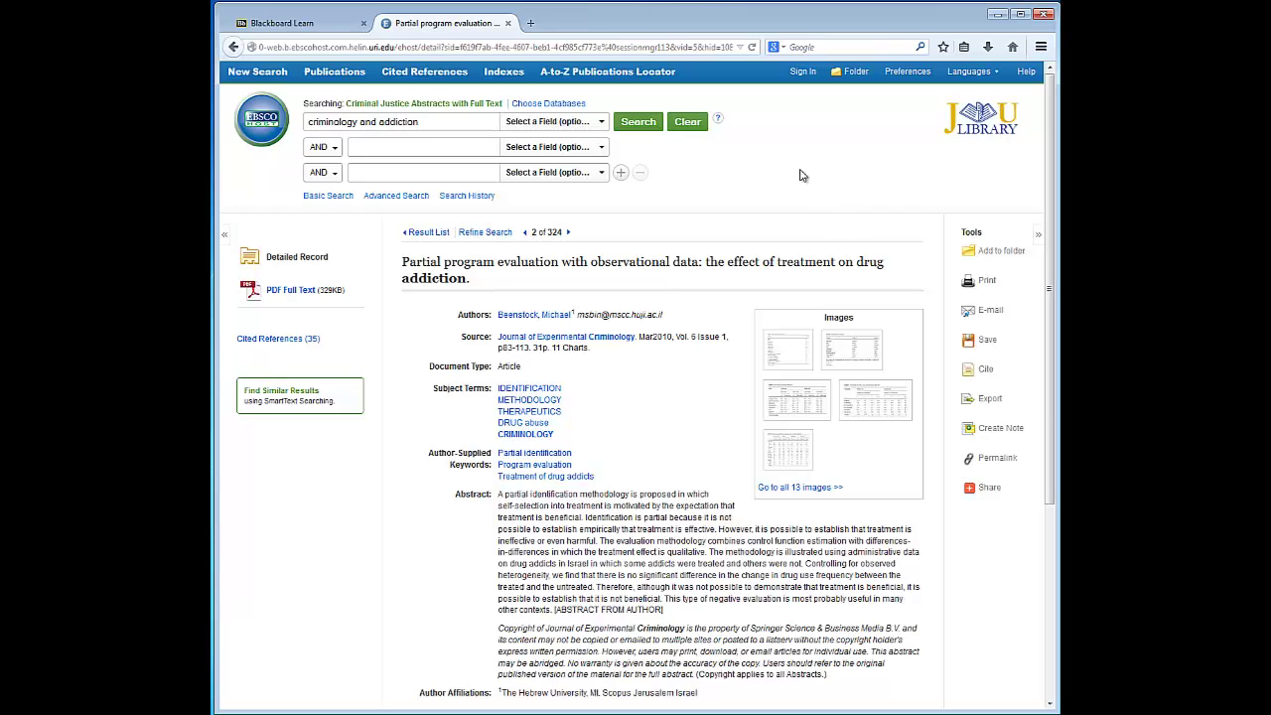
click(803, 74)
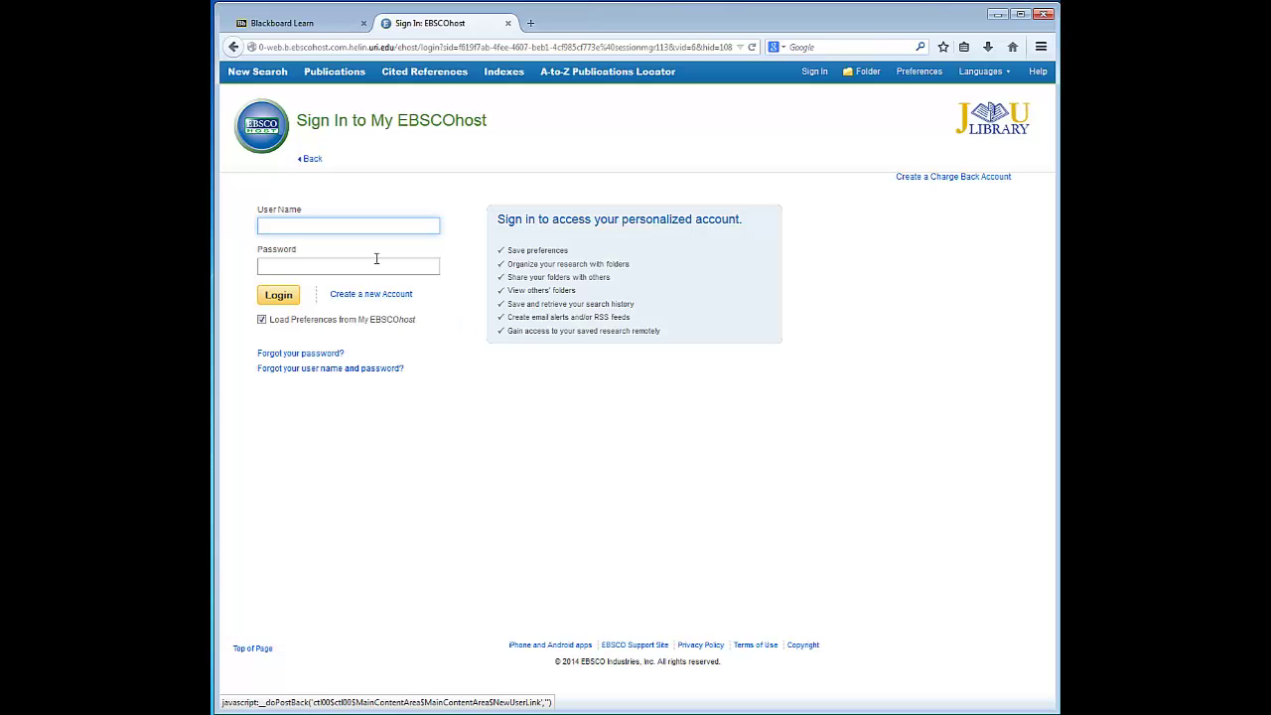
click(311, 160)
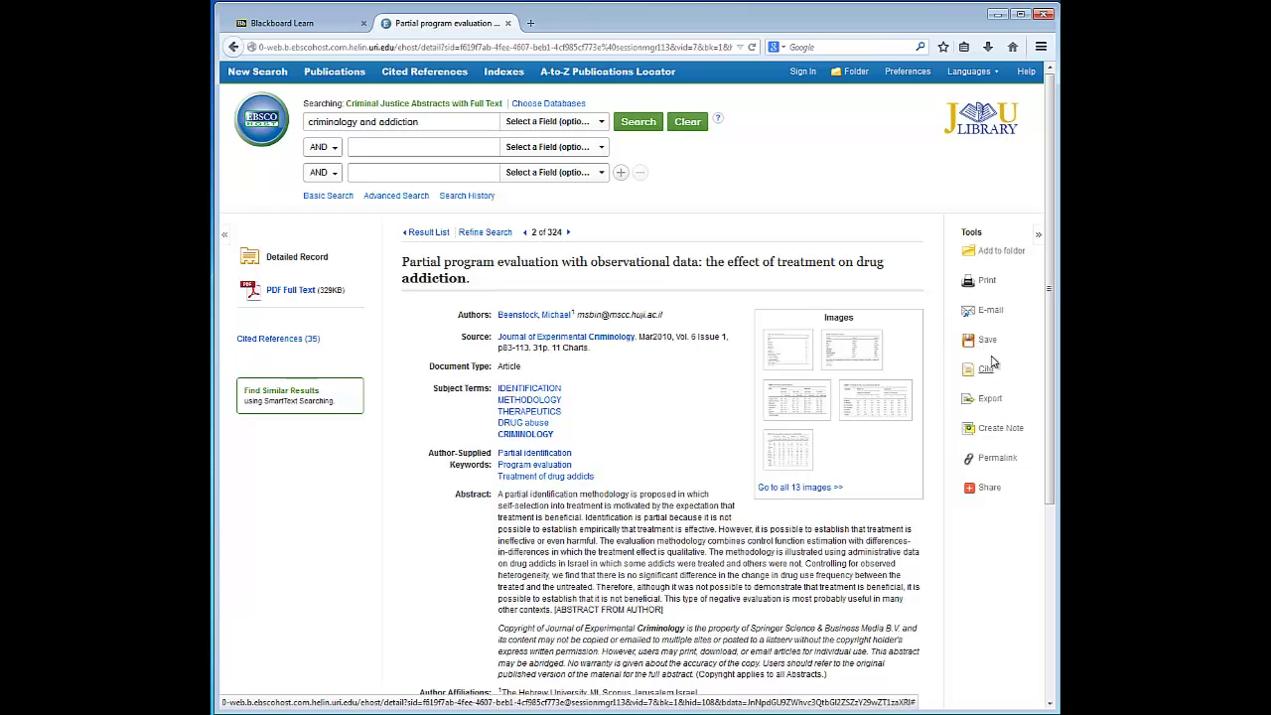
Step: Open the article's E-mail form and set its citation format to APA (American Psychological Assoc.)
click(989, 311)
click(592, 326)
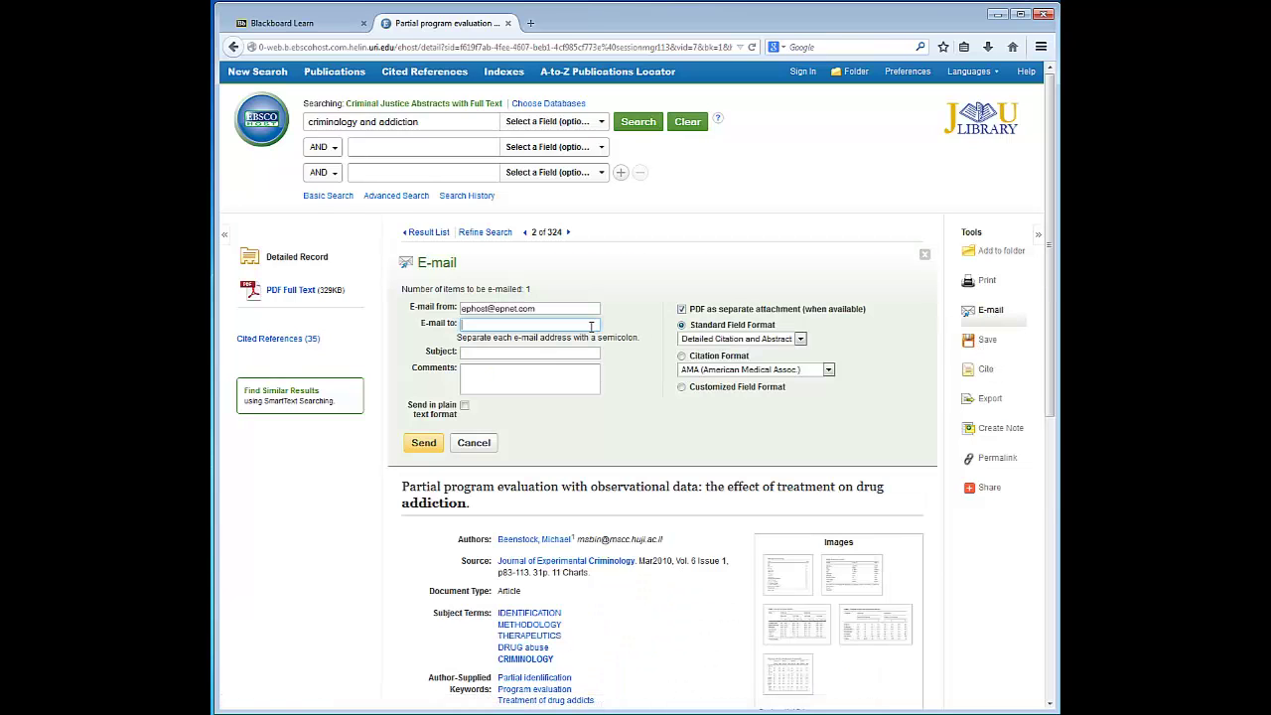
click(588, 355)
click(580, 386)
click(683, 356)
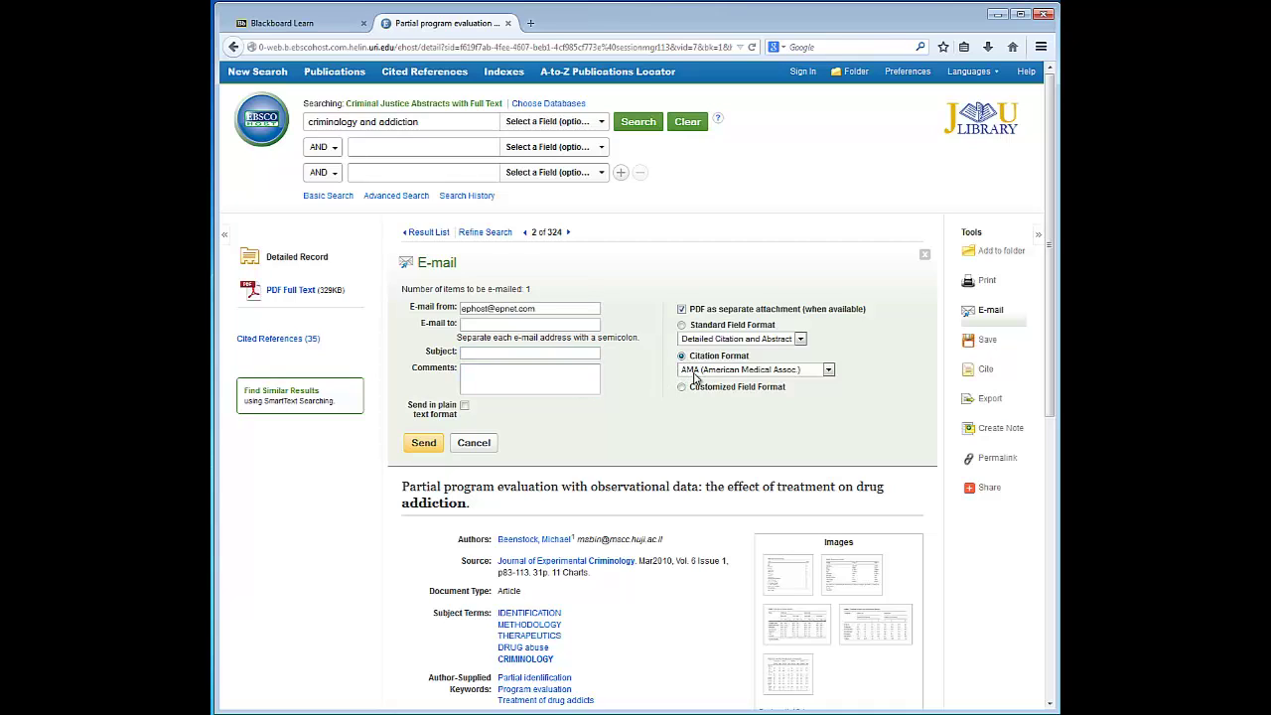
click(695, 371)
click(704, 387)
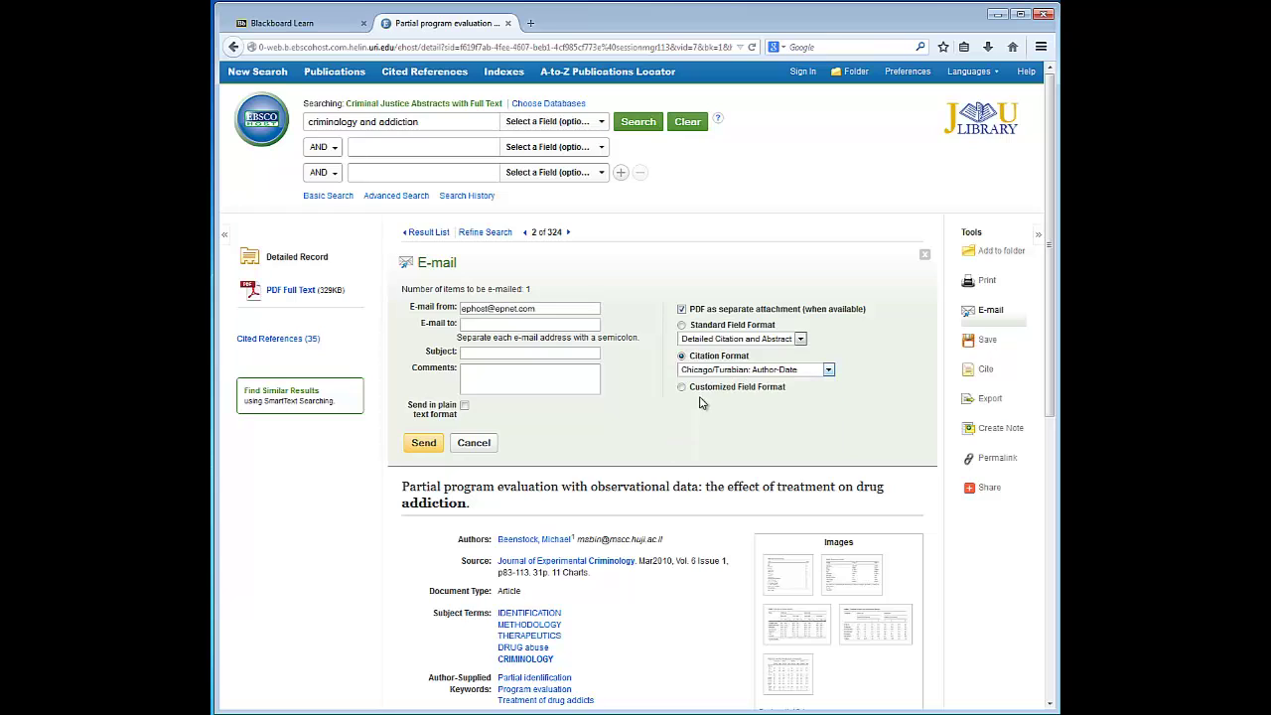
click(709, 372)
click(694, 392)
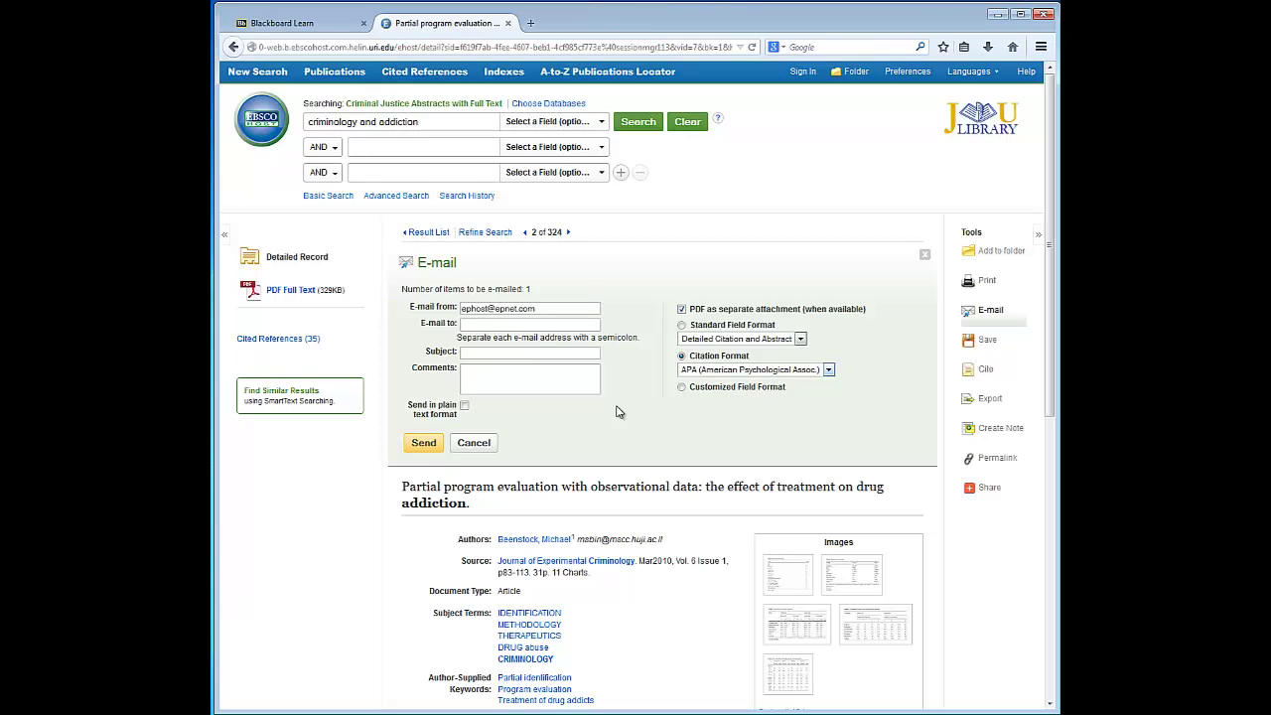
Step: Select the article's APA reference from Cite, then open Export Manager with RIS direct export
click(986, 372)
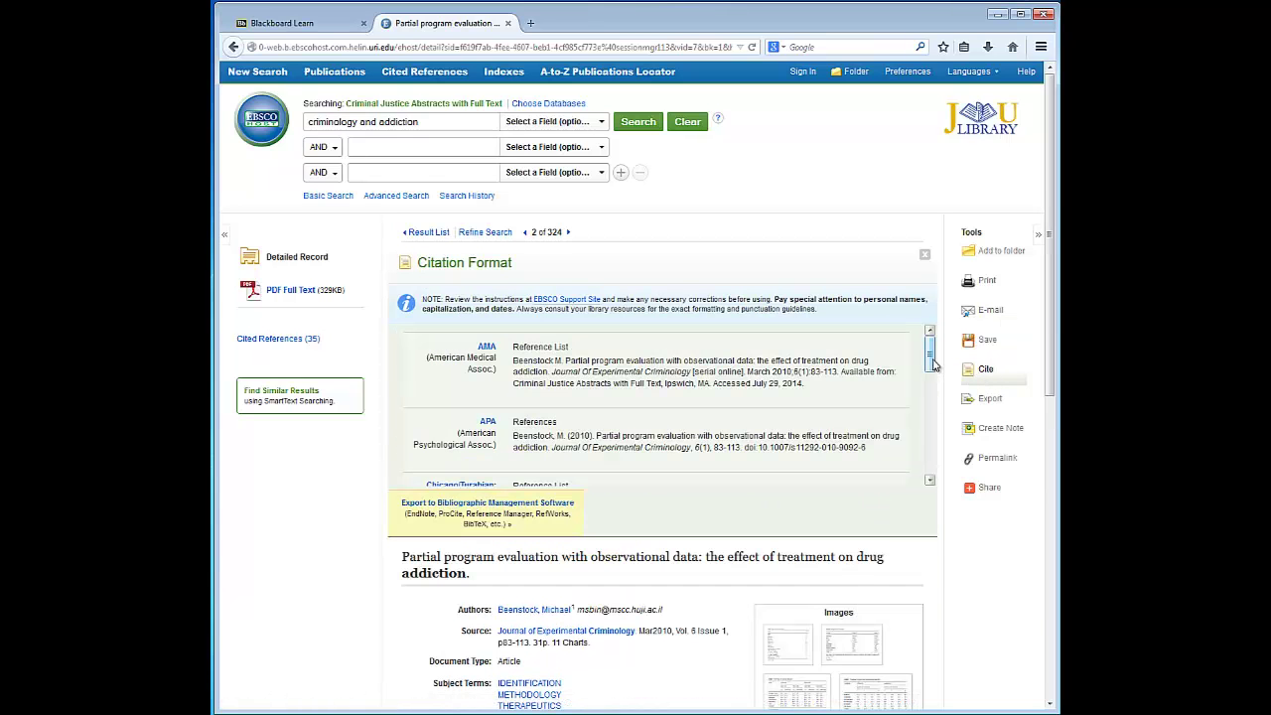
scroll(934, 369, down, 1)
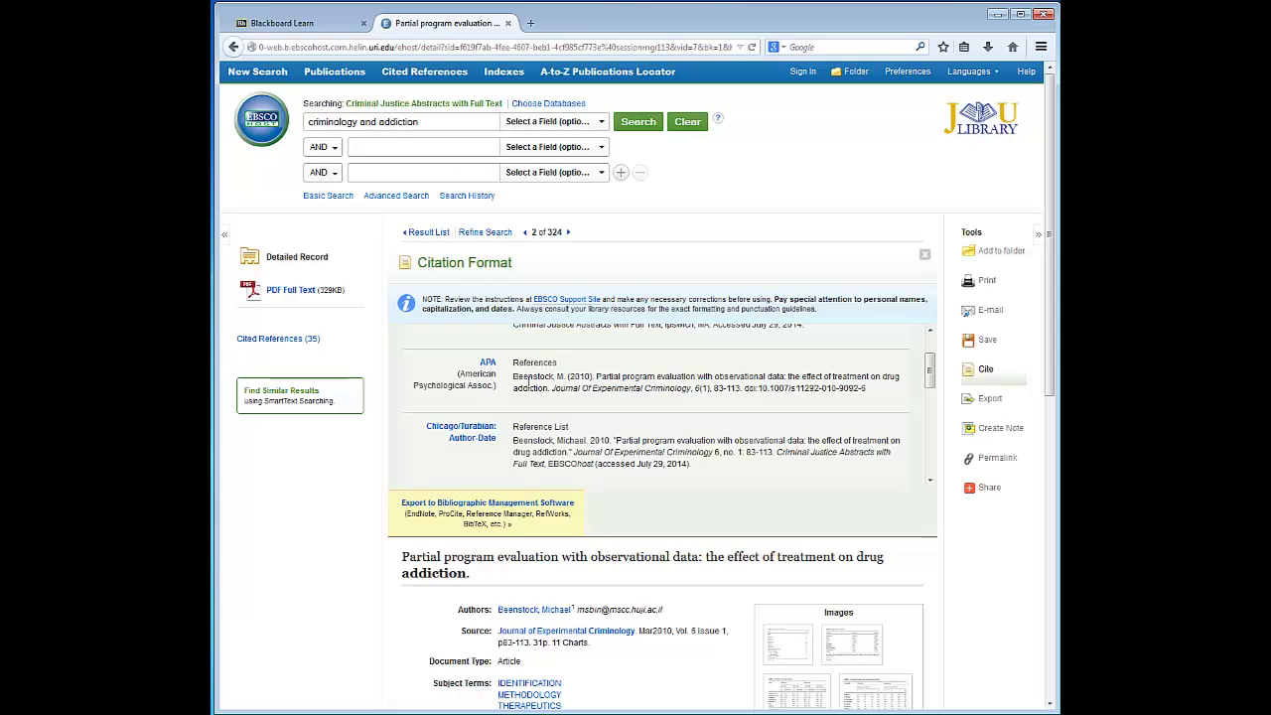
drag(513, 378, 867, 397)
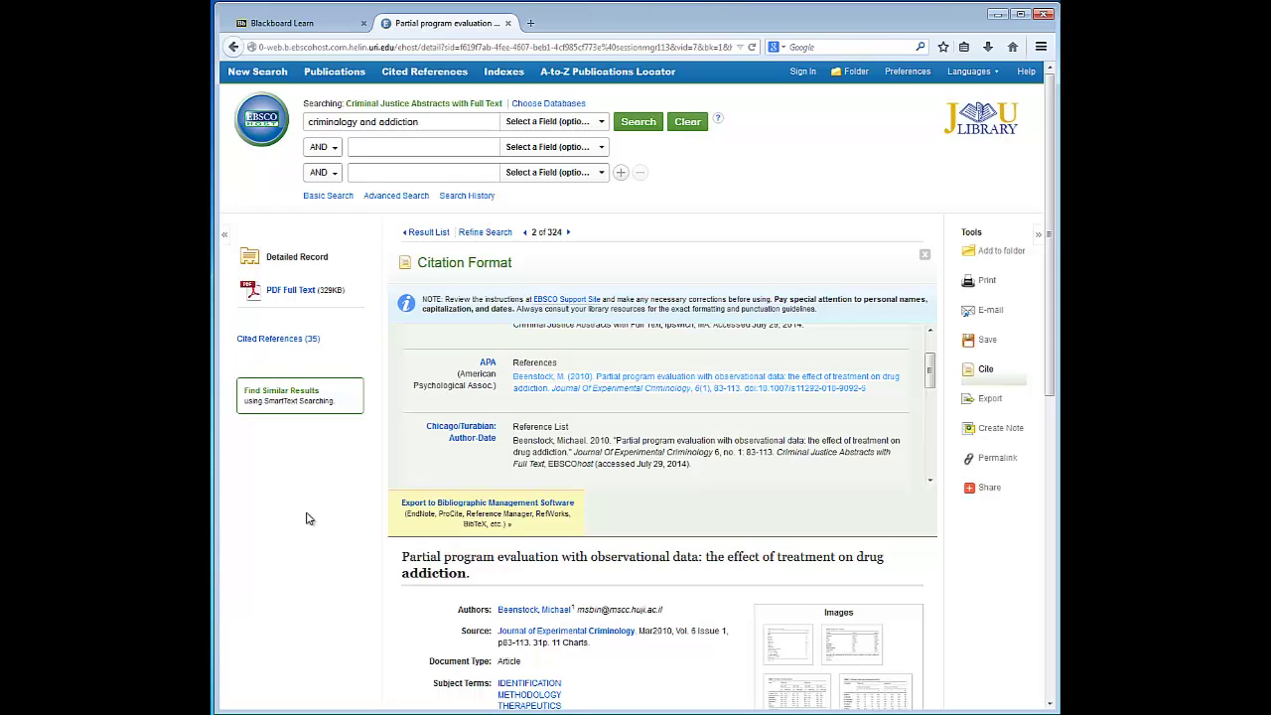
click(991, 401)
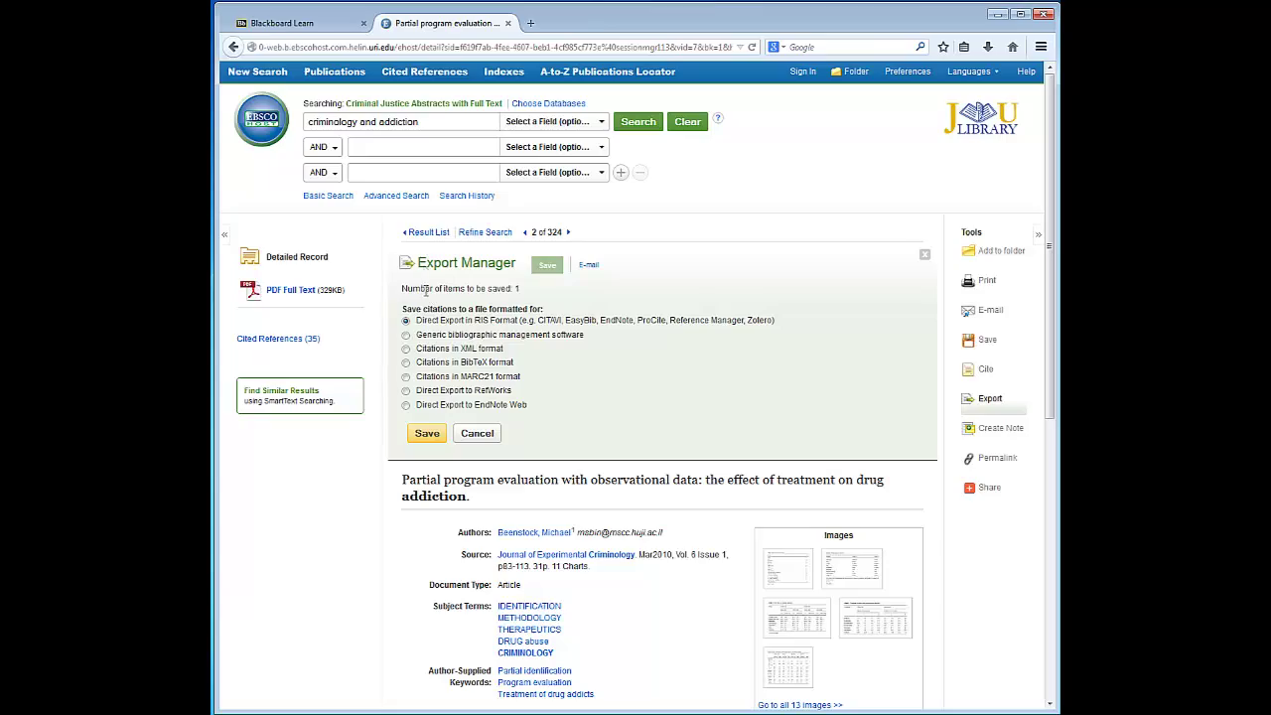
click(425, 235)
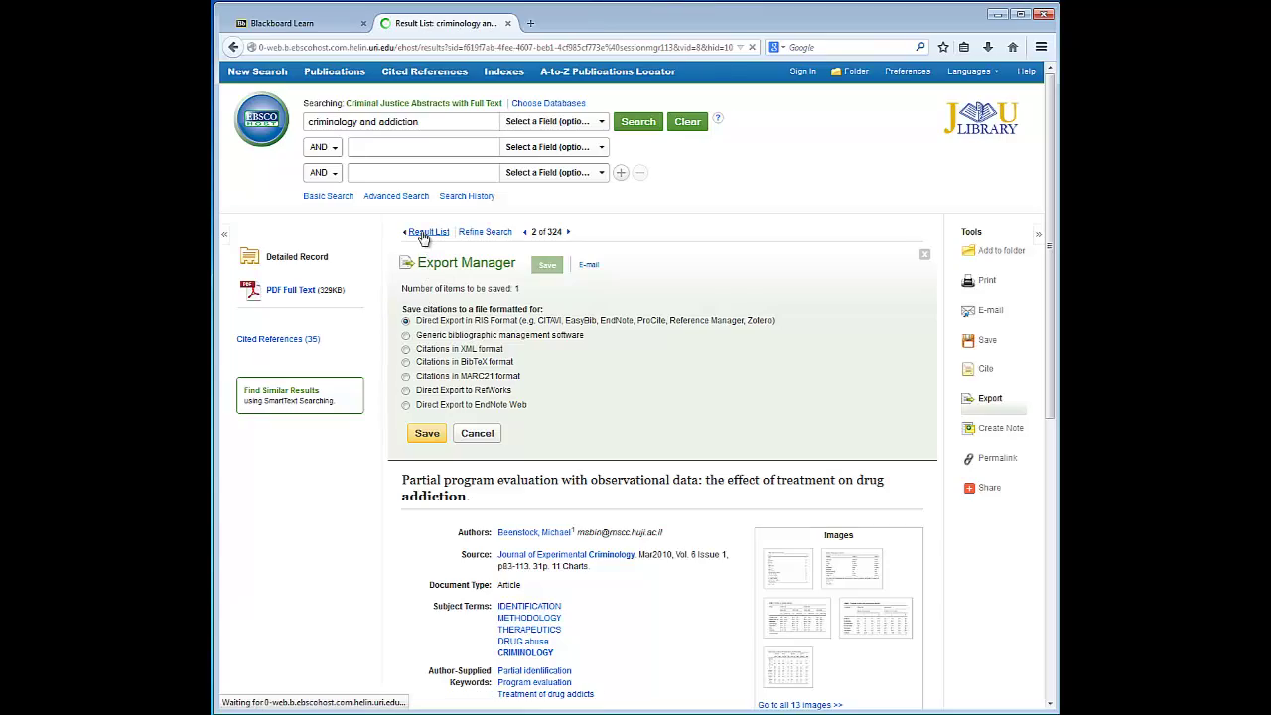
Step: Open result 5, 'Parents' Perceptions of Their Adolescent Sons' Recovery', and request its Full-Text
scroll(387, 427, down, 5)
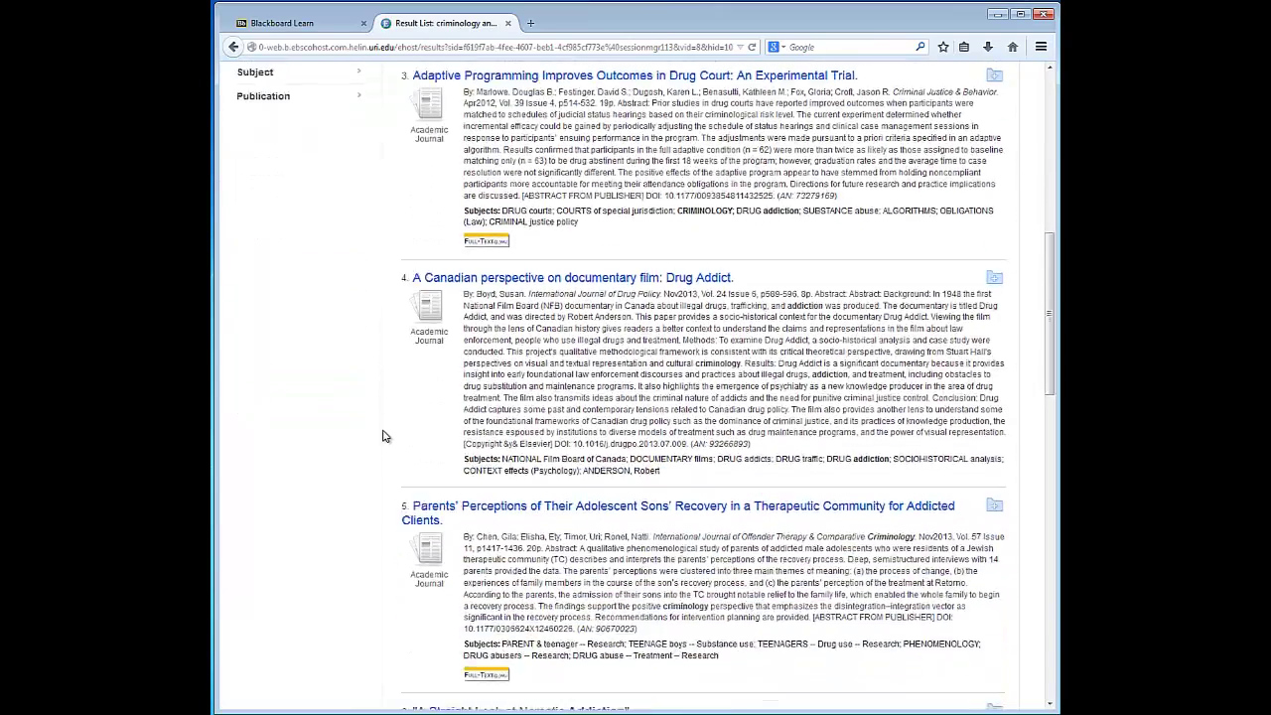
scroll(386, 436, down, 1)
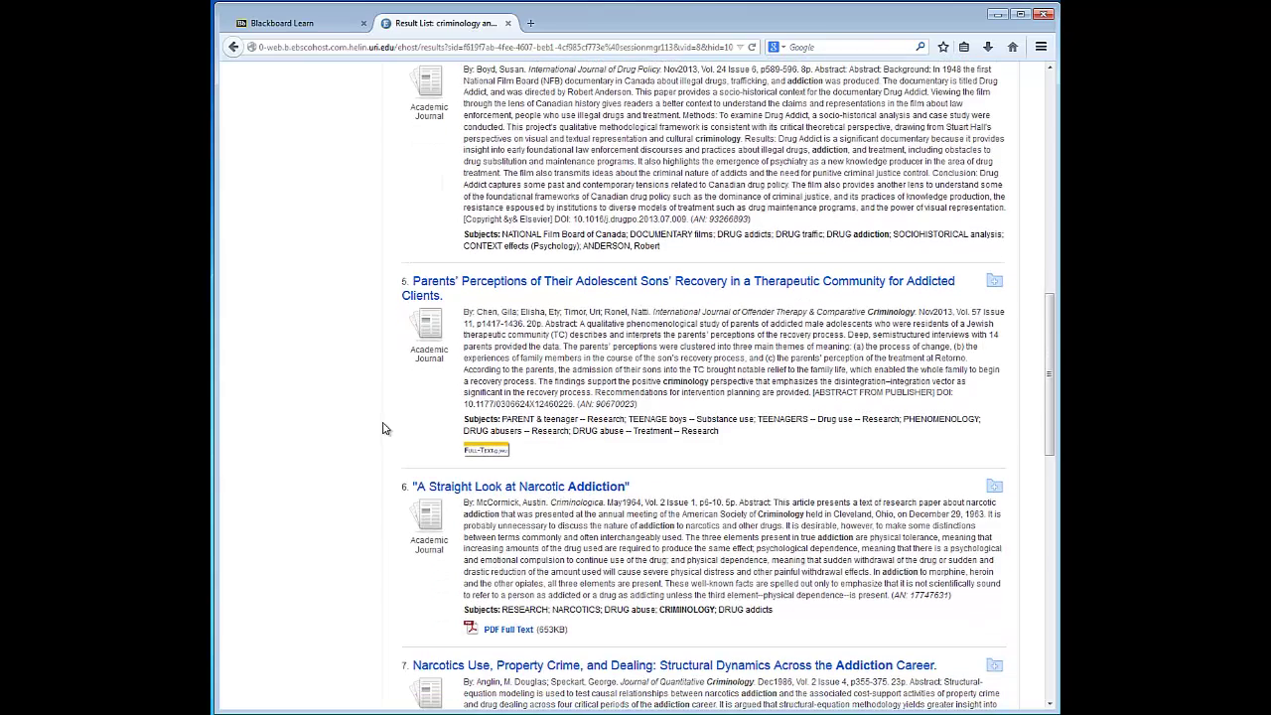
click(446, 289)
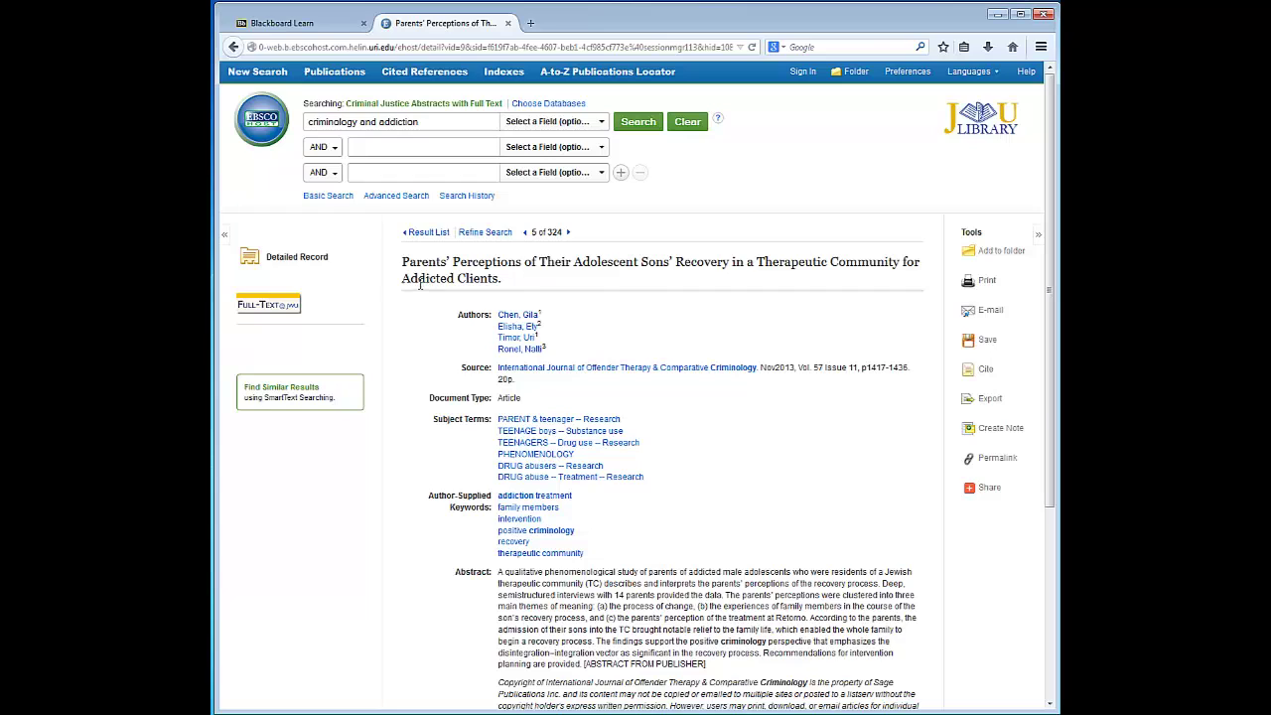
click(277, 313)
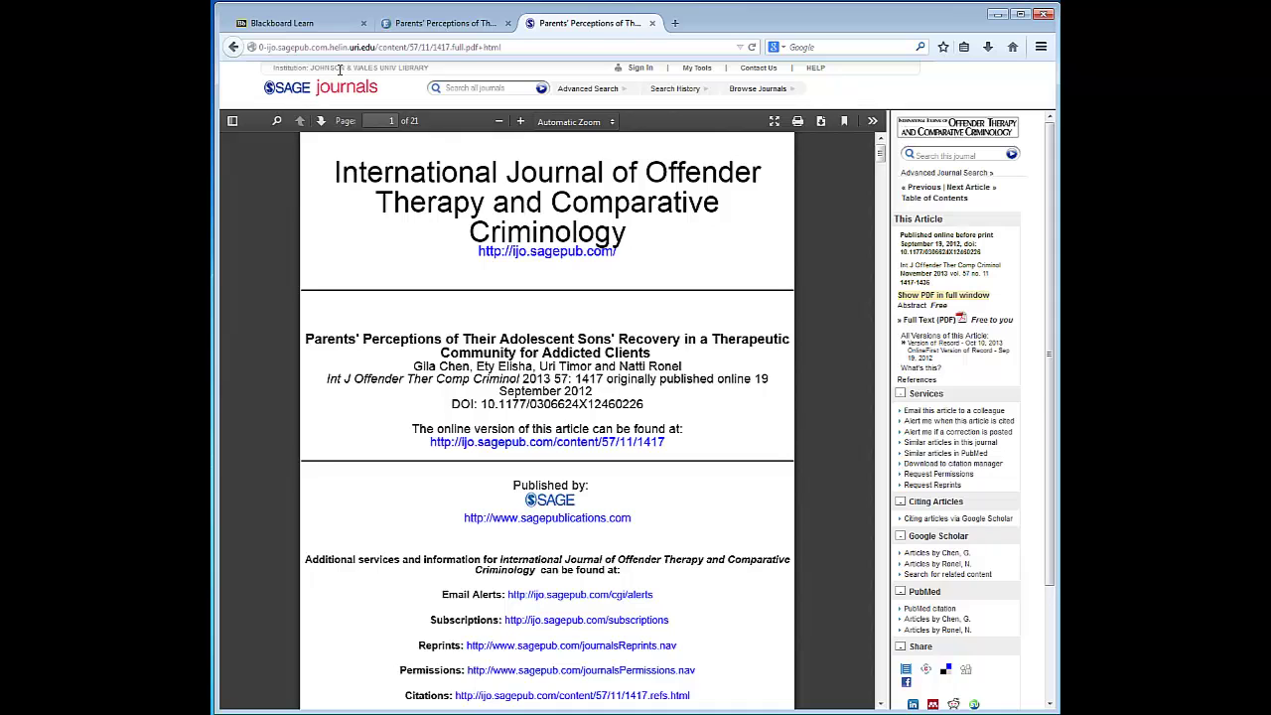
click(413, 27)
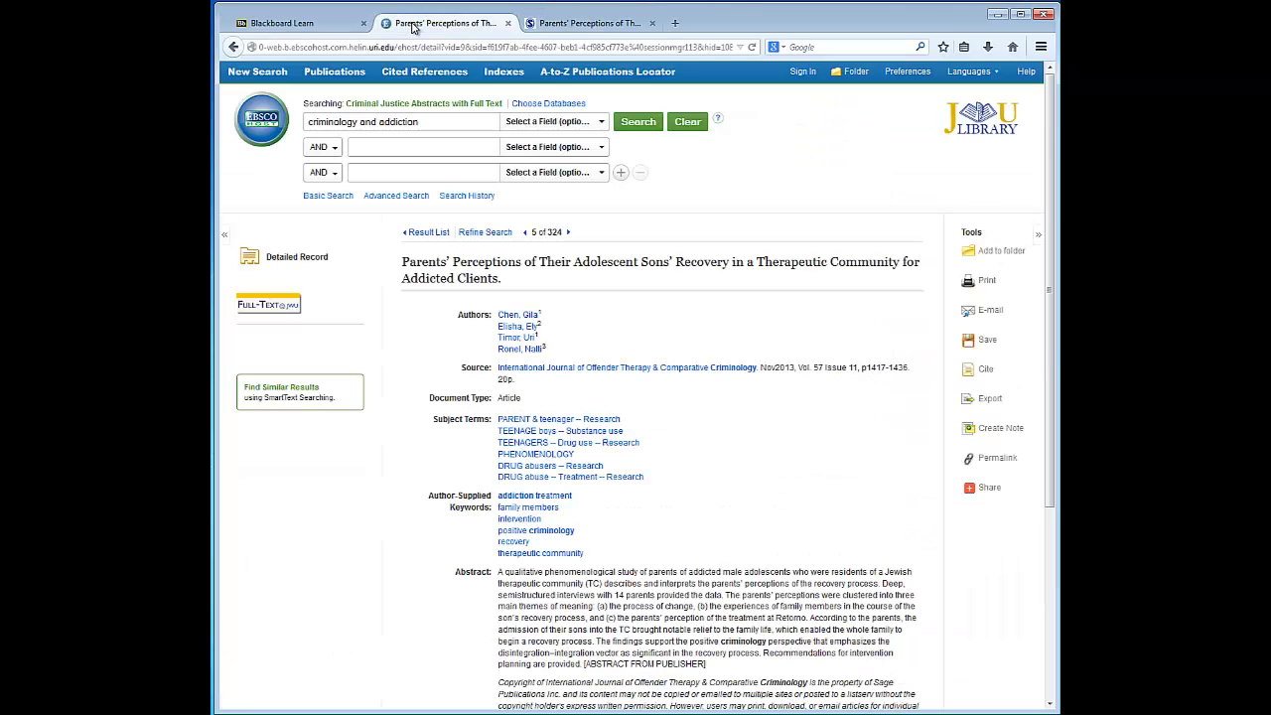
click(277, 309)
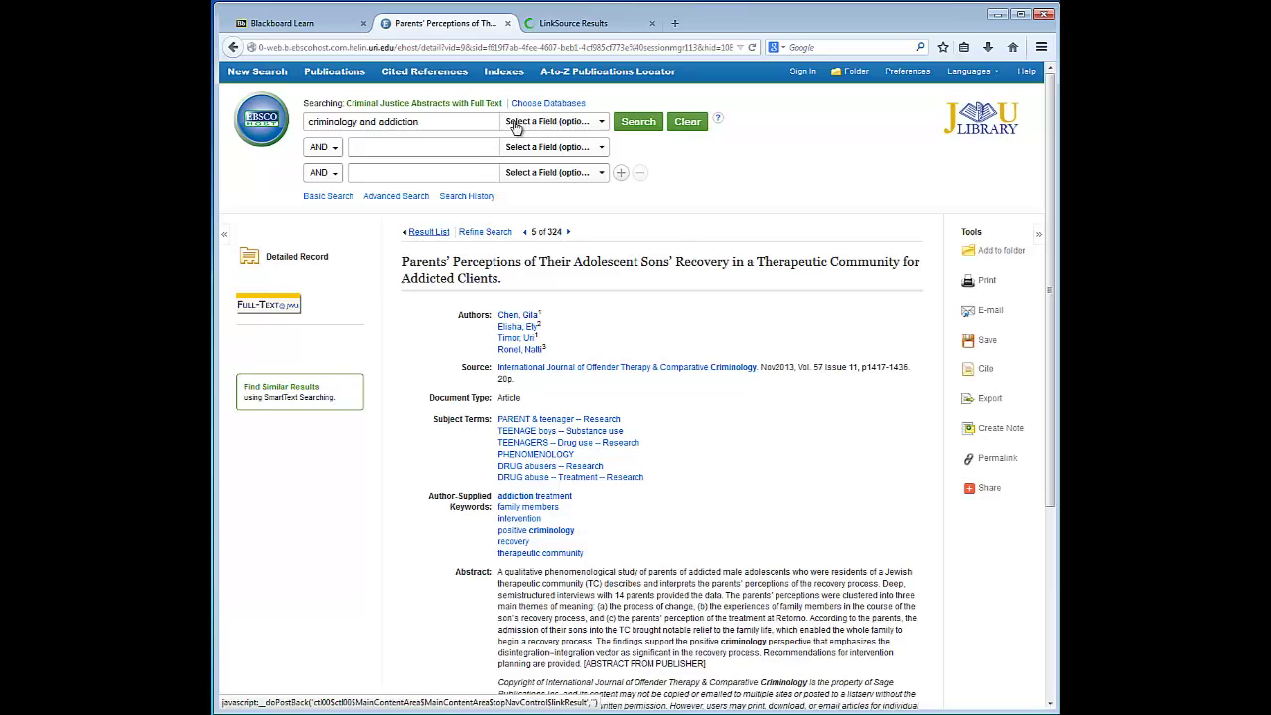
Step: Review the LinkSource full-text results and choose Interlibrary Loan Service for the article
click(563, 25)
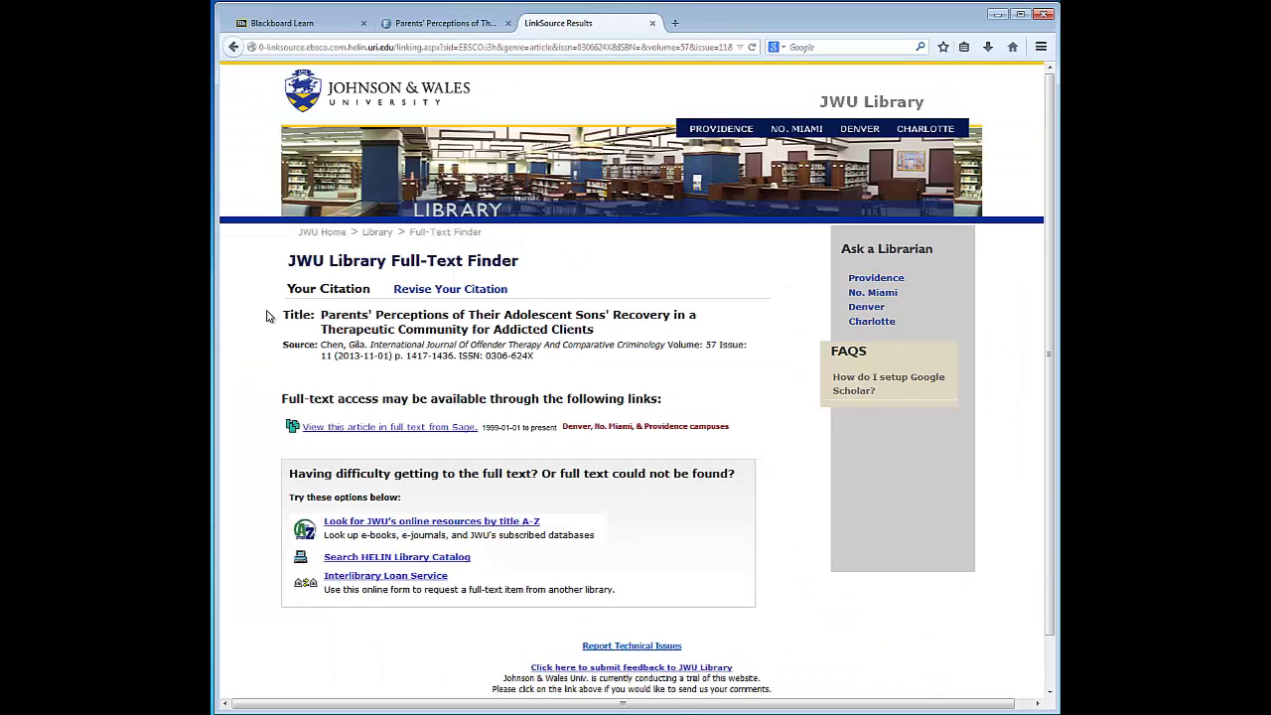
scroll(266, 316, down, 1)
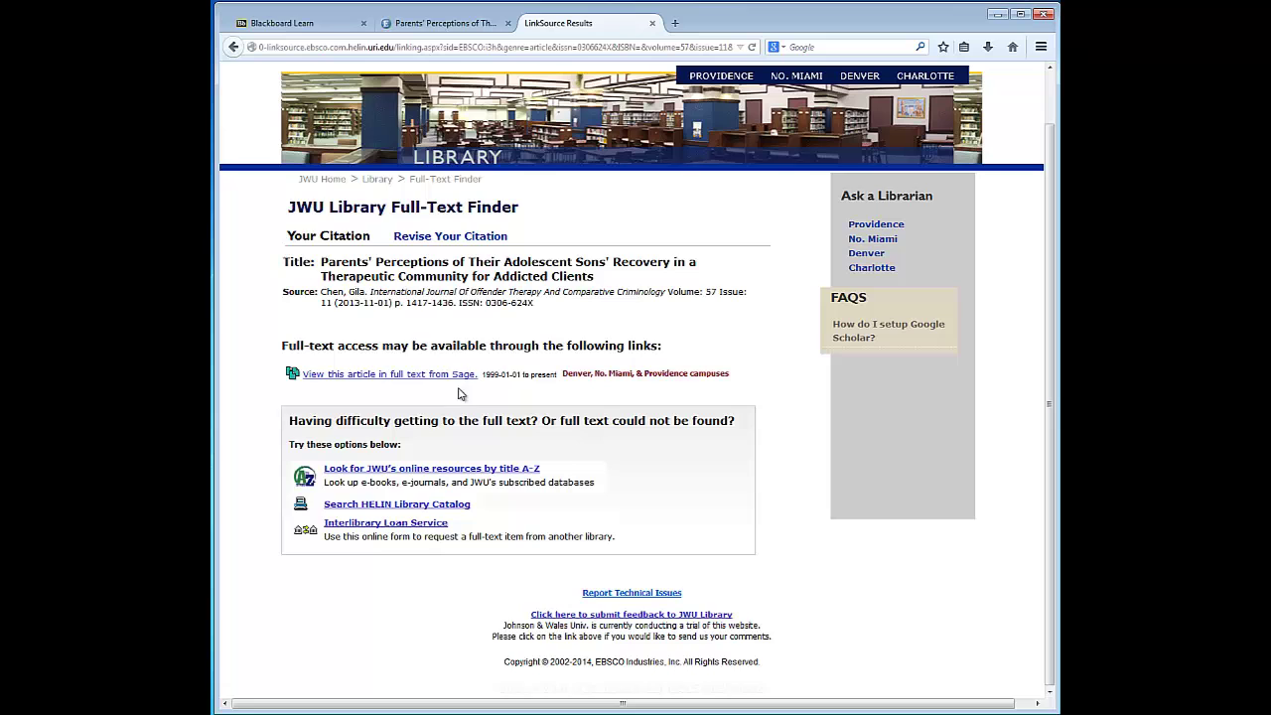
click(351, 524)
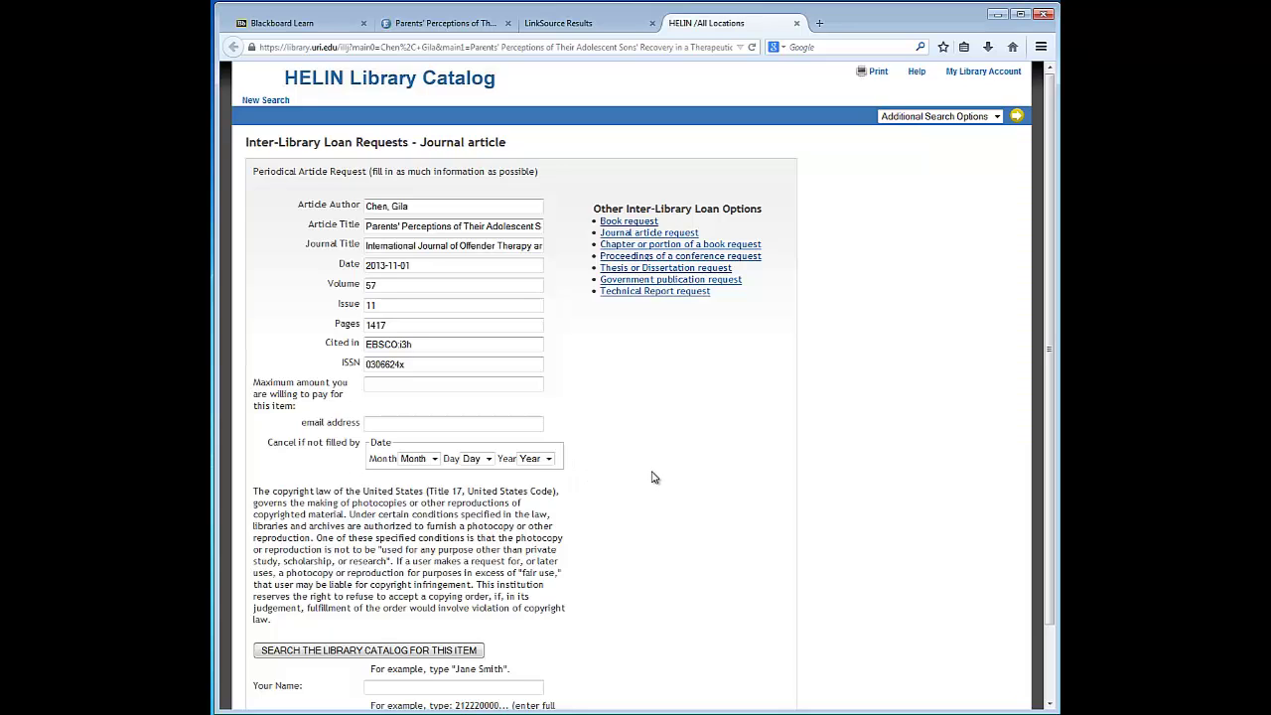
Step: Go through the e-mail, name and library barcode fields of the prefilled journal article request
scroll(652, 478, down, 2)
click(496, 346)
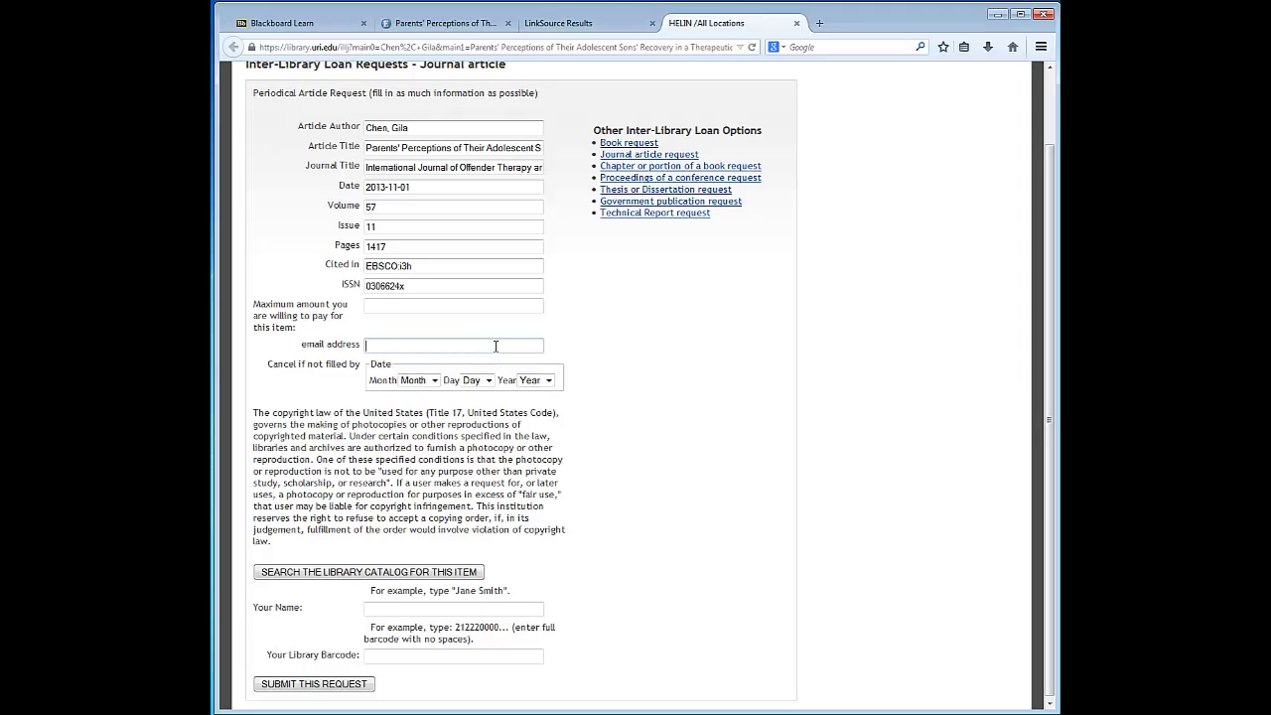
click(462, 610)
click(467, 653)
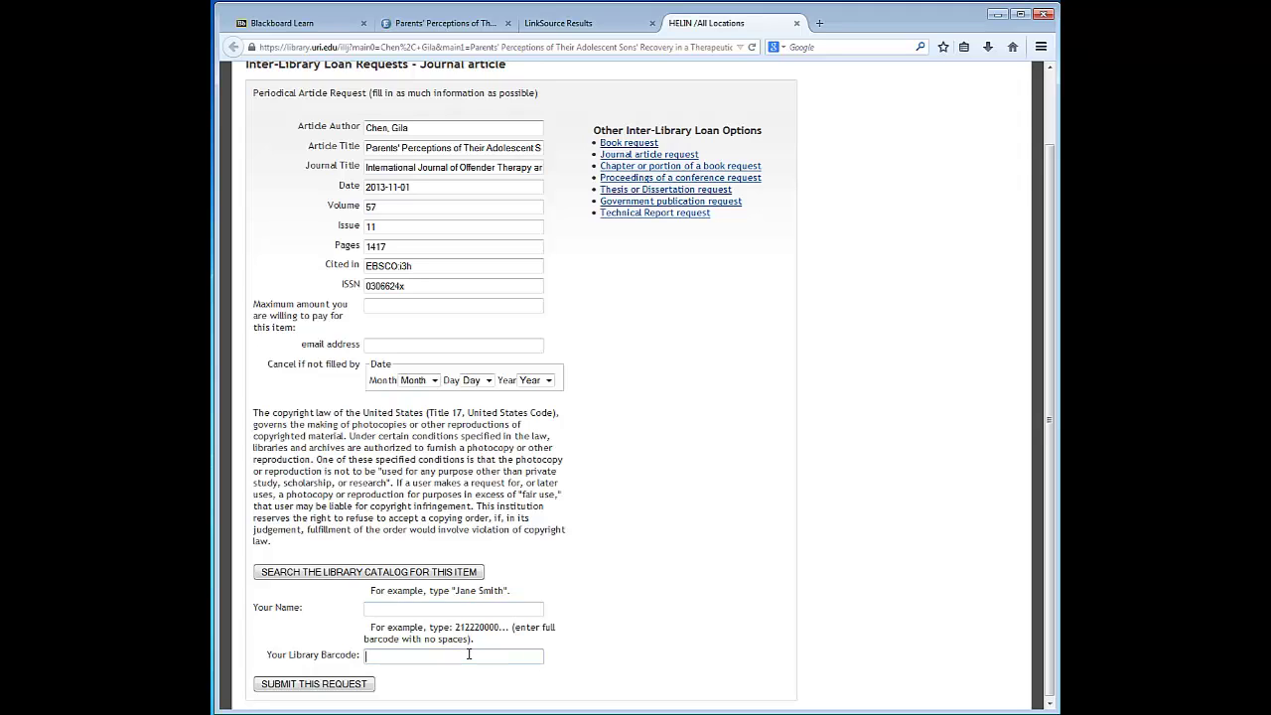